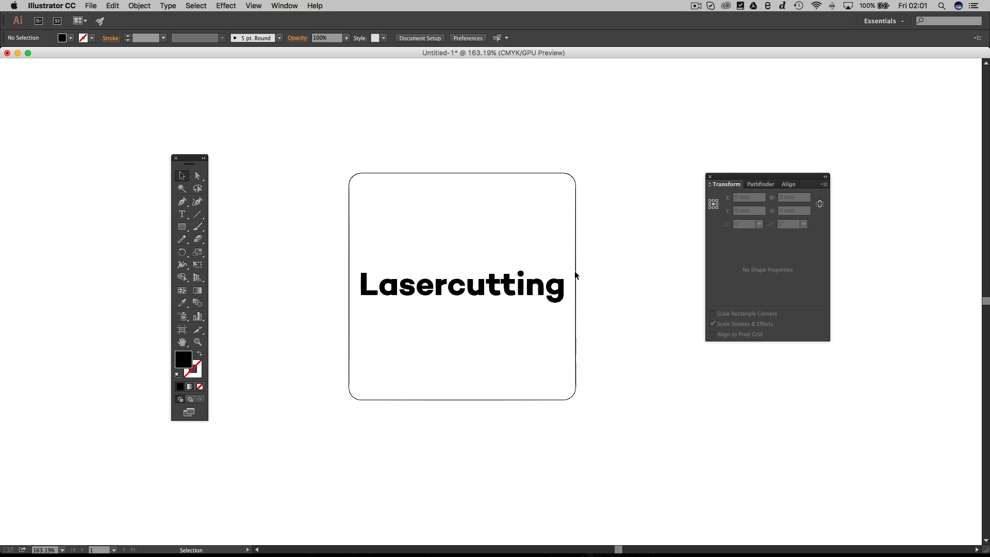
Remove the fill from the Lasercutting lettering and give it a red stroke.
left_click(561, 286)
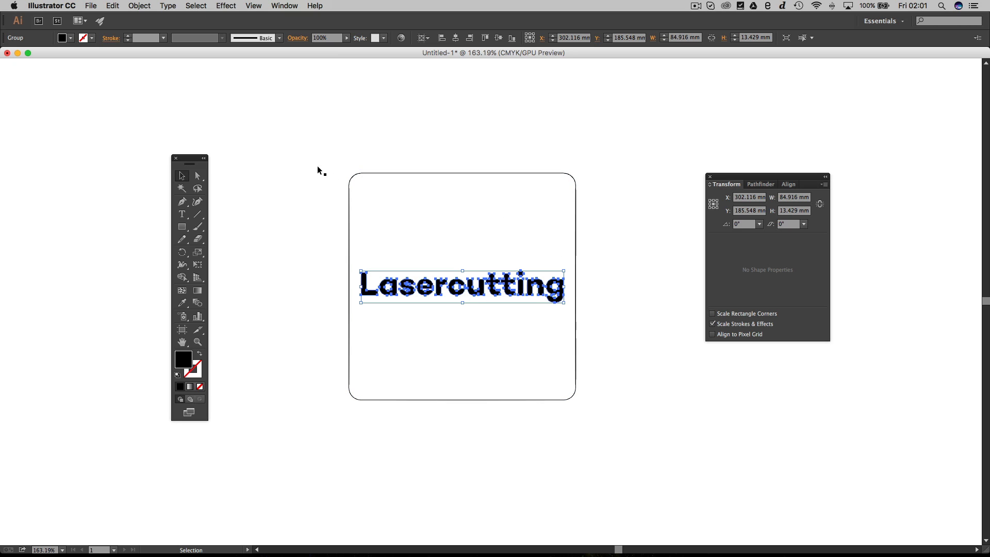
left_click(70, 38)
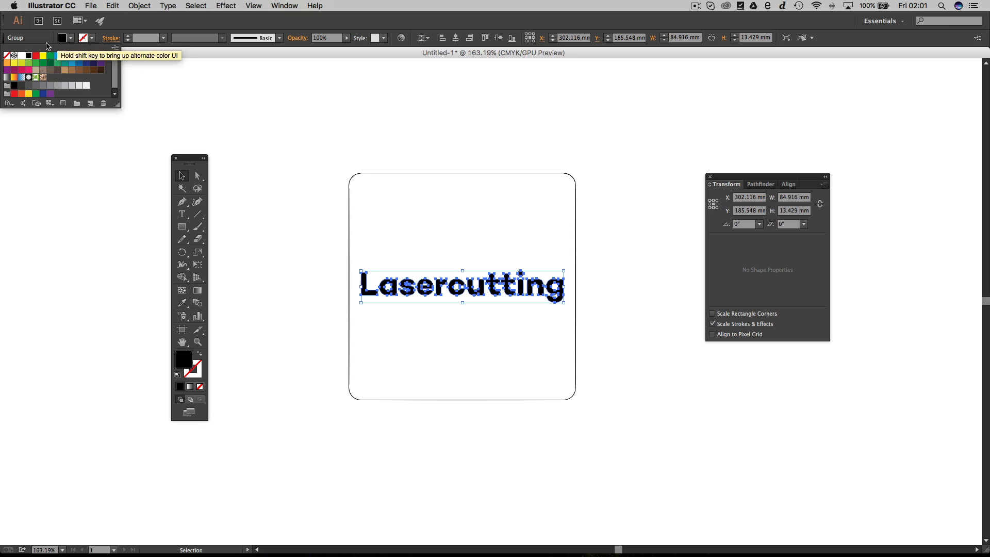
left_click(7, 58)
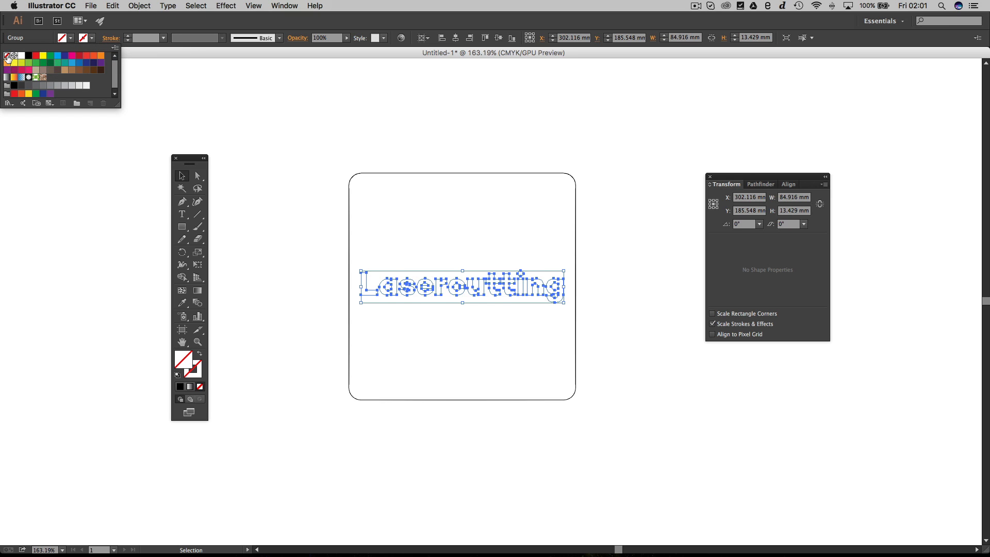
left_click(93, 41)
left_click(93, 40)
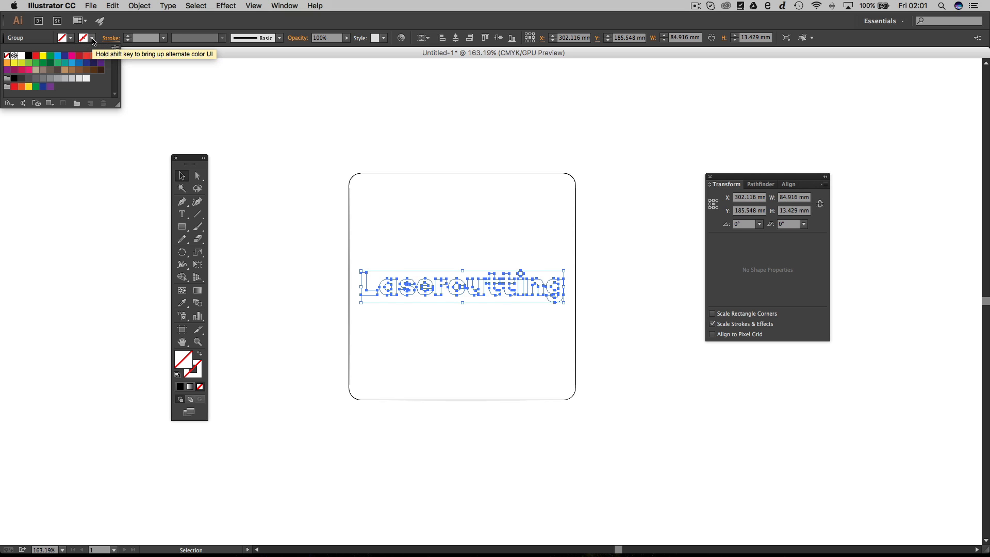
left_click(36, 55)
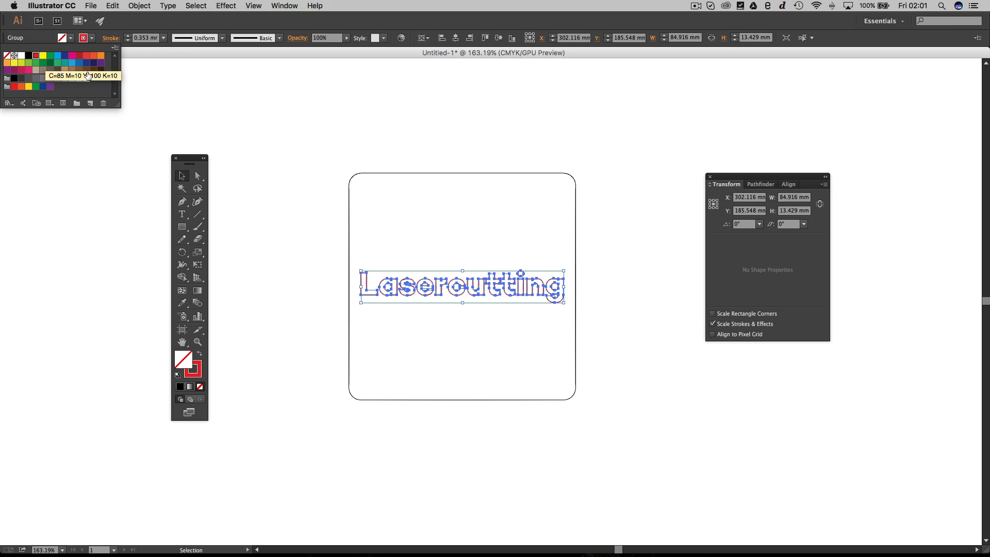
left_click(251, 114)
Remove the white fill from the rounded square around the lettering, leaving only its black outline.
scroll(644, 180, "up", 4)
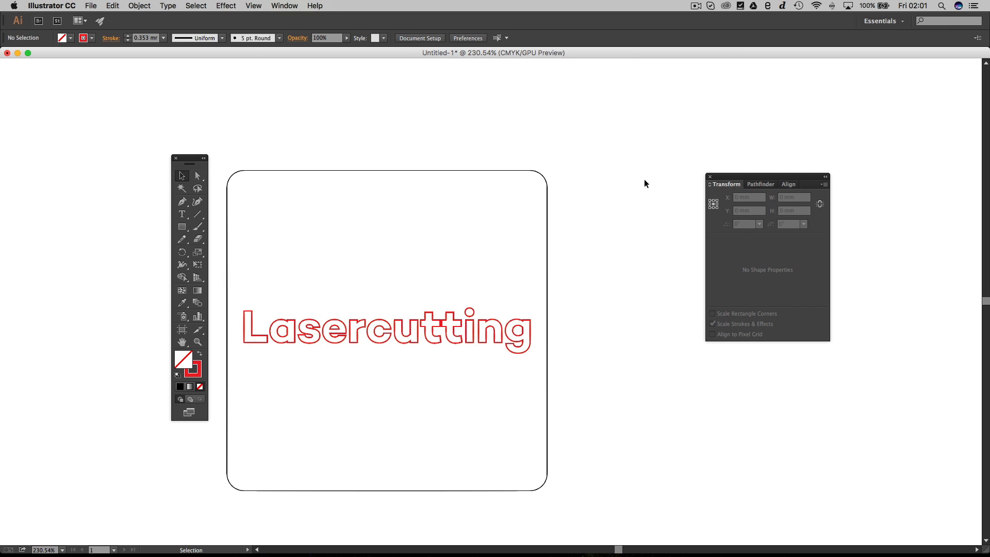
scroll(644, 180, "left", 2)
scroll(644, 180, "down", 2)
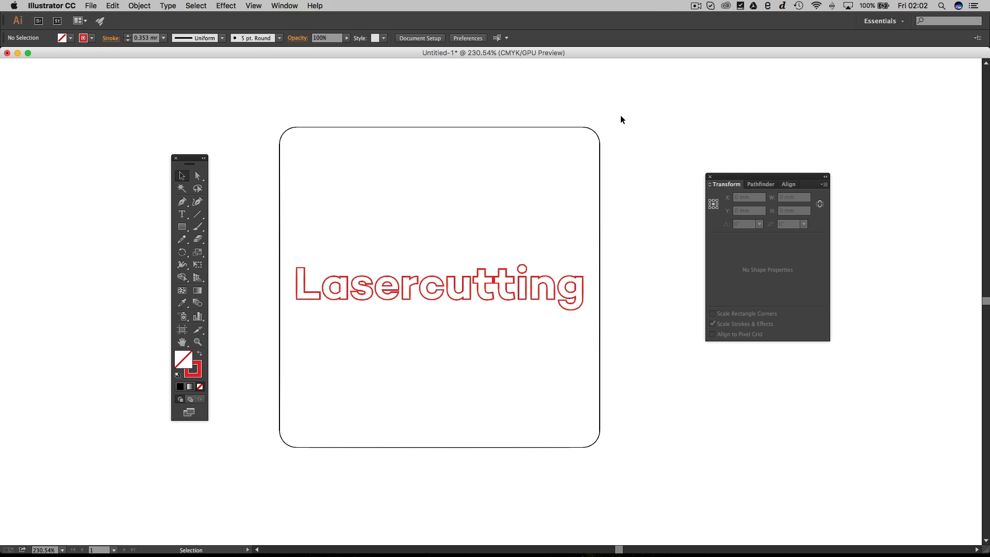
left_click_drag(620, 116, 558, 145)
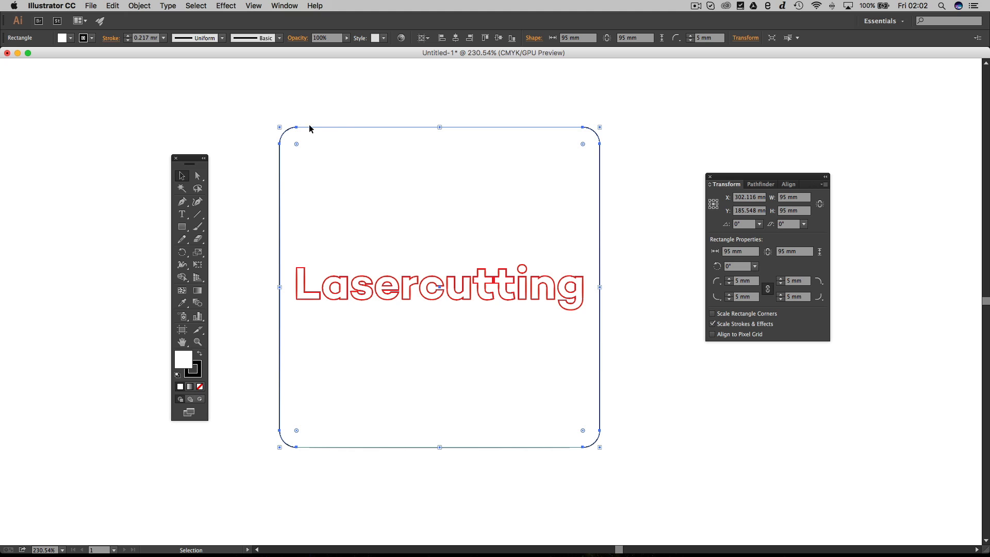
left_click(70, 39)
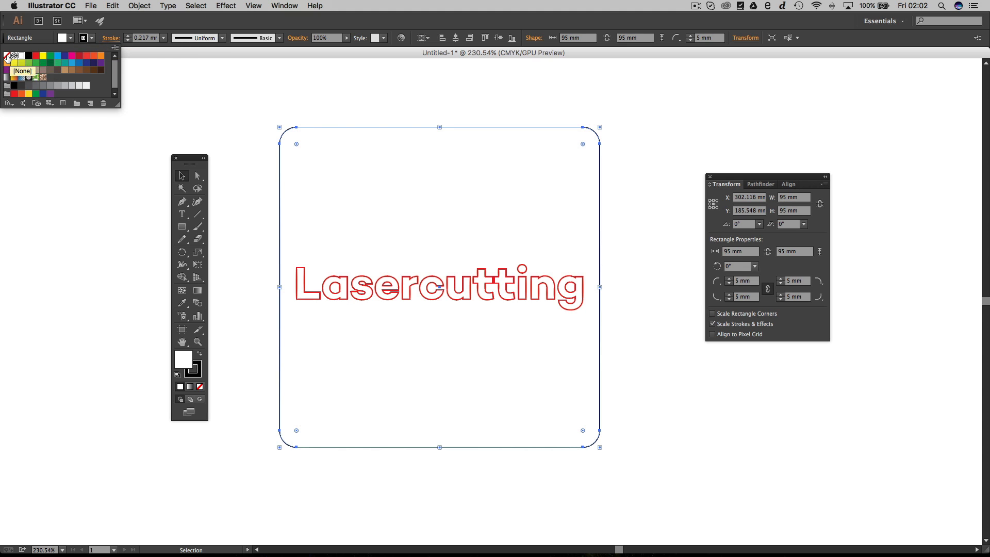
left_click(7, 56)
left_click(213, 105)
left_click(234, 110)
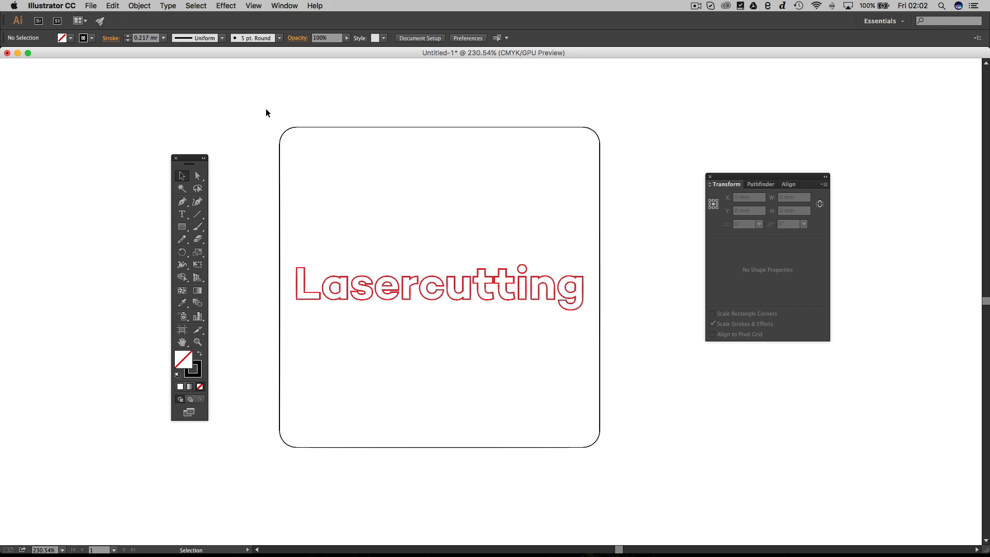
Set the stroke weight of both the rounded square and the lettering to 0.5 mm.
left_click_drag(266, 113, 661, 462)
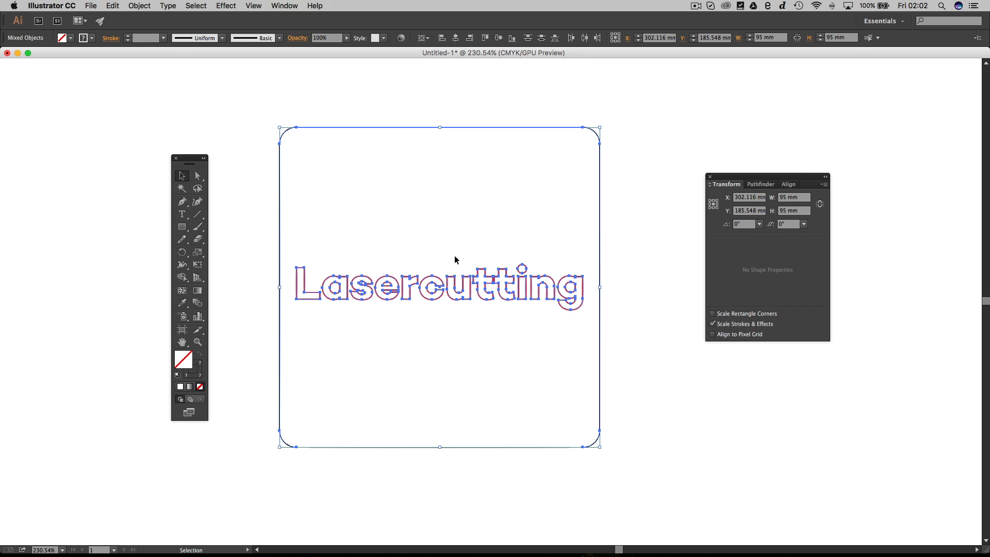
left_click(164, 40)
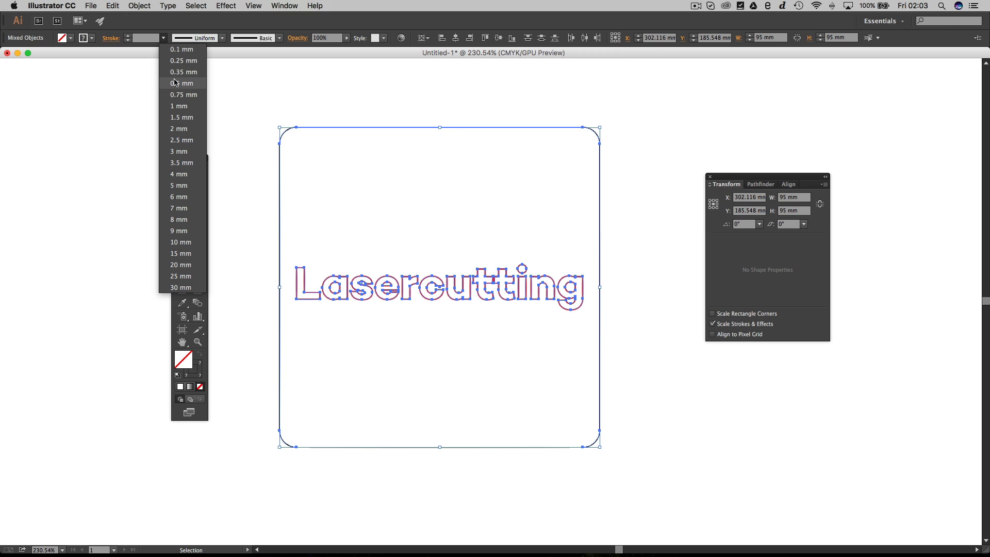
left_click(173, 106)
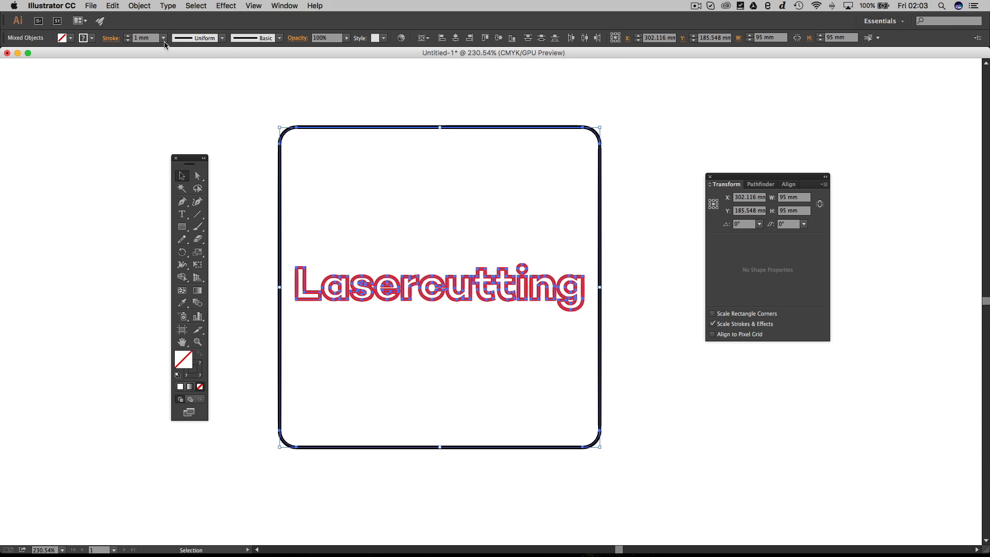
left_click(164, 38)
left_click(178, 82)
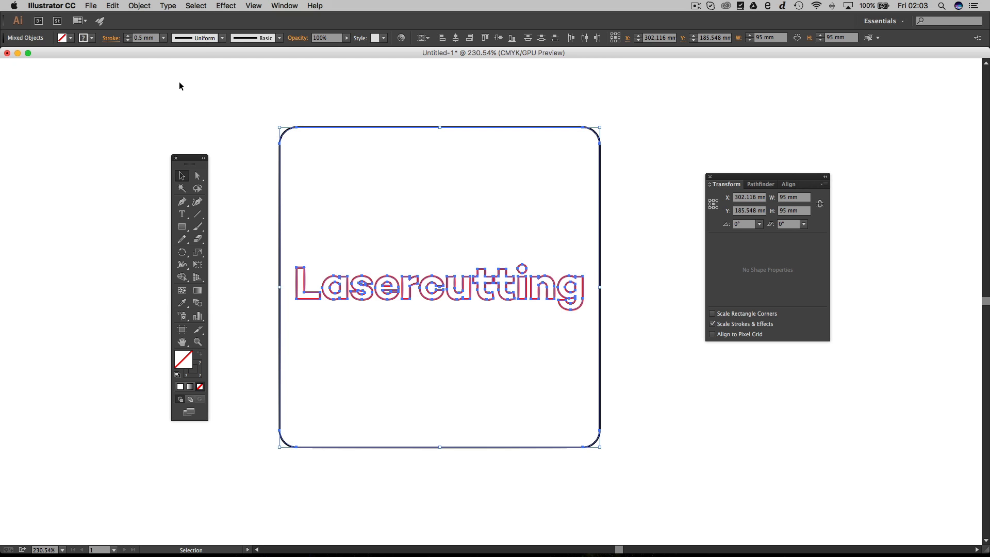
left_click(249, 102)
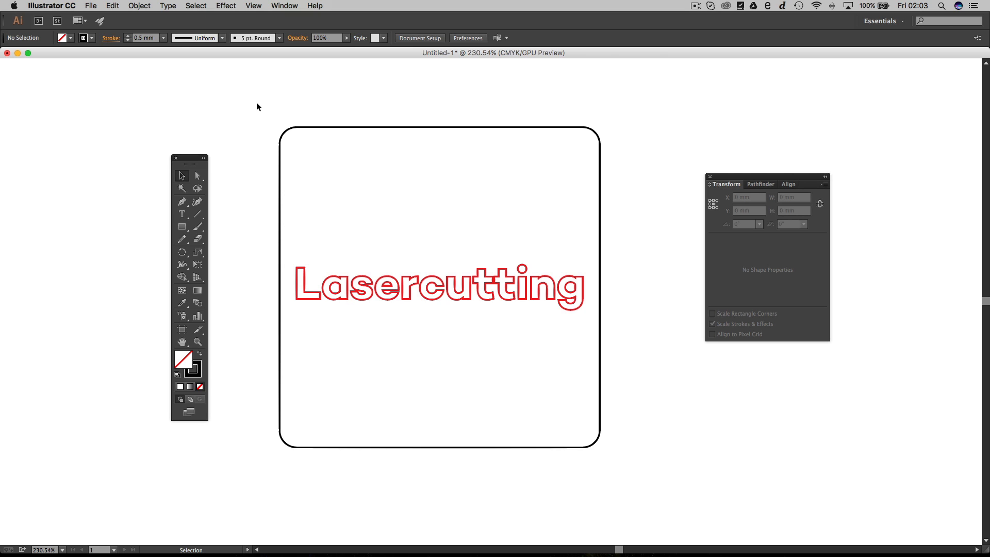
Select the rounded square together with the lettering and ungroup them.
left_click_drag(257, 102, 633, 498)
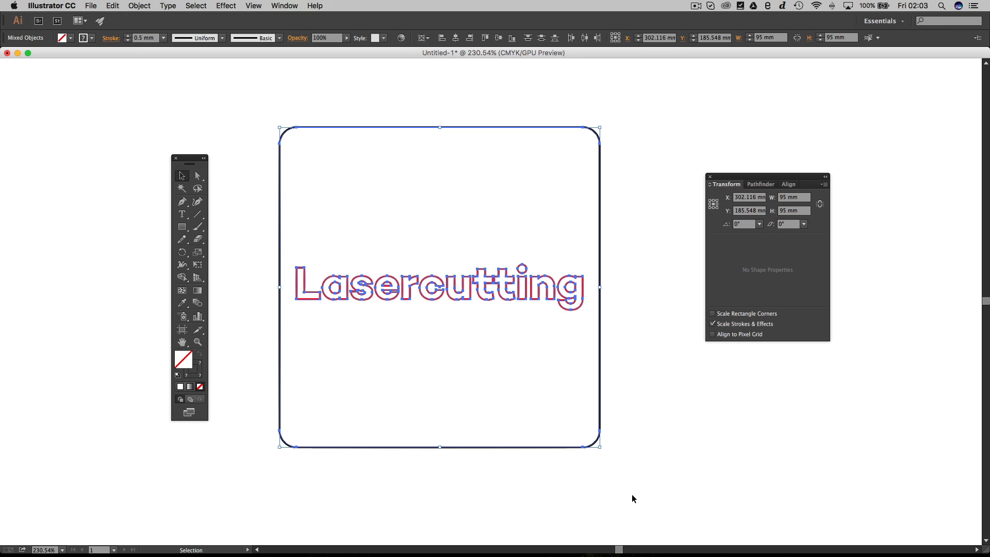
left_click(135, 5)
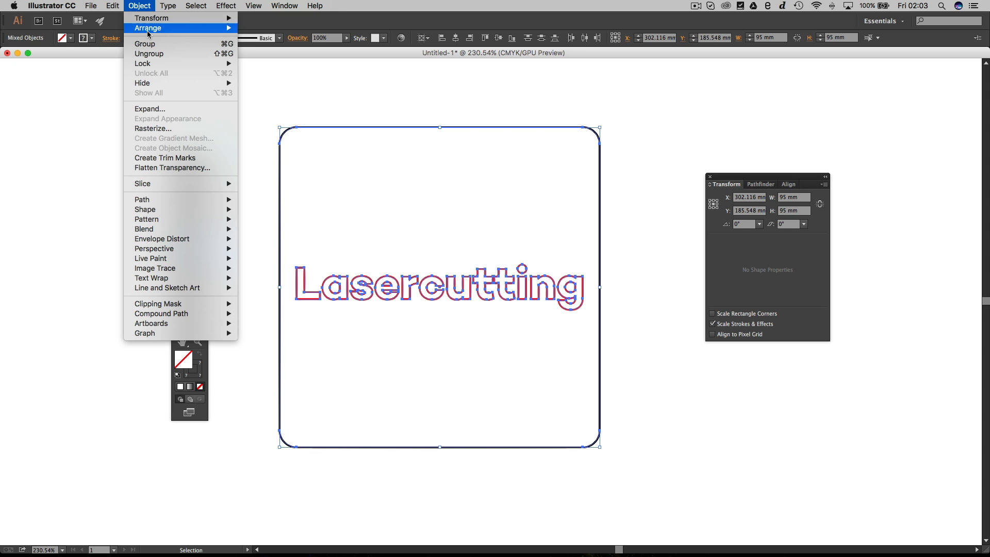
left_click(150, 54)
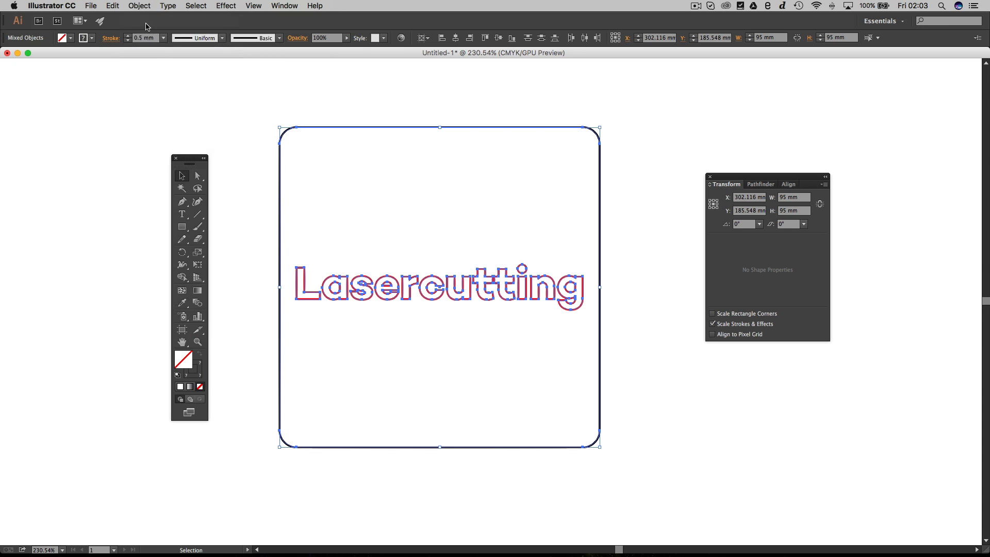
Check whether any part of the rounded square and lettering can still be ungrouped.
left_click(139, 6)
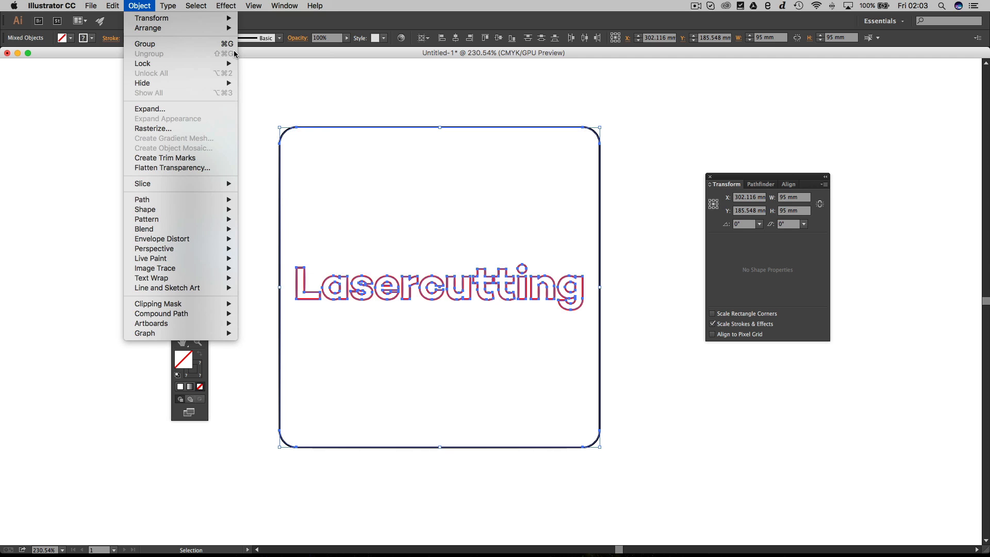
left_click(297, 90)
left_click(281, 97)
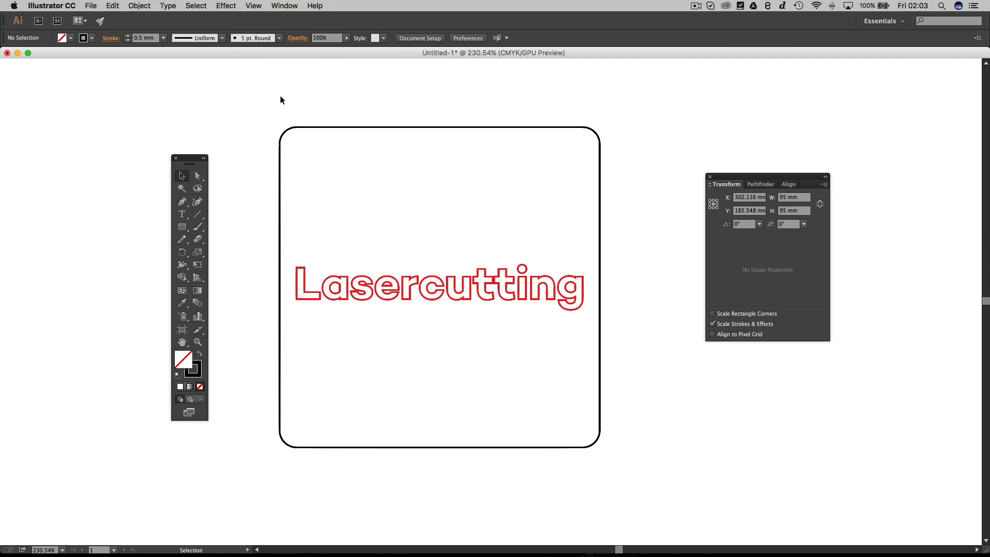
left_click_drag(280, 95, 635, 476)
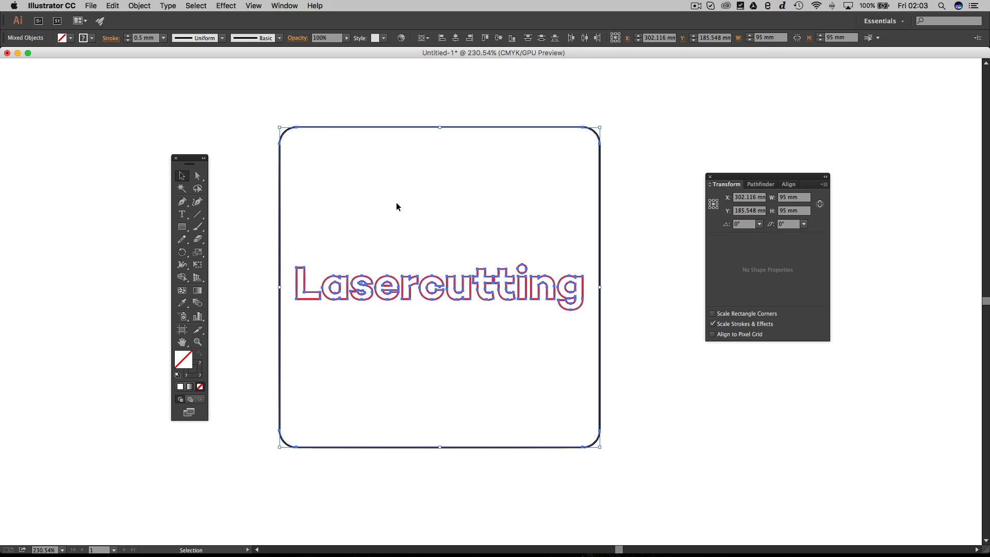
left_click(131, 6)
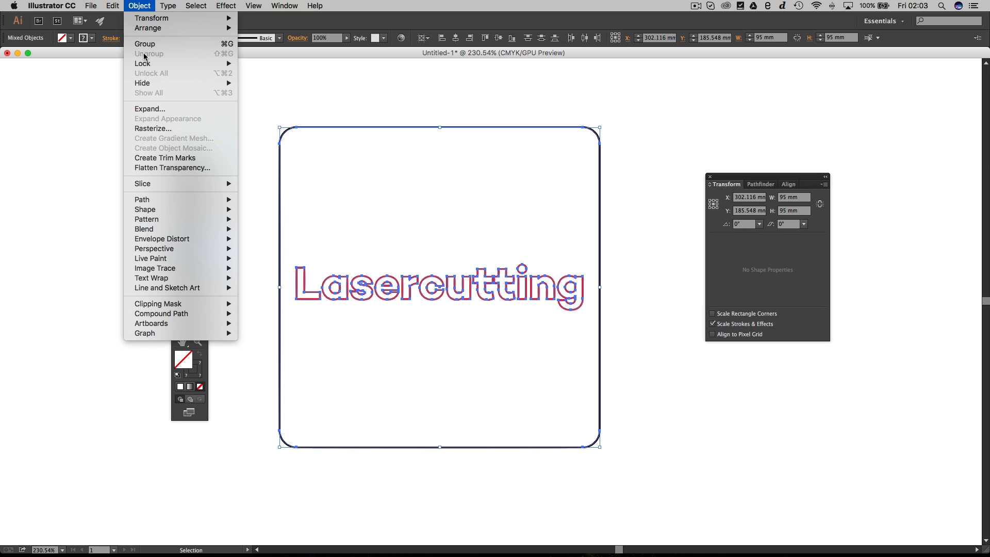
left_click(296, 81)
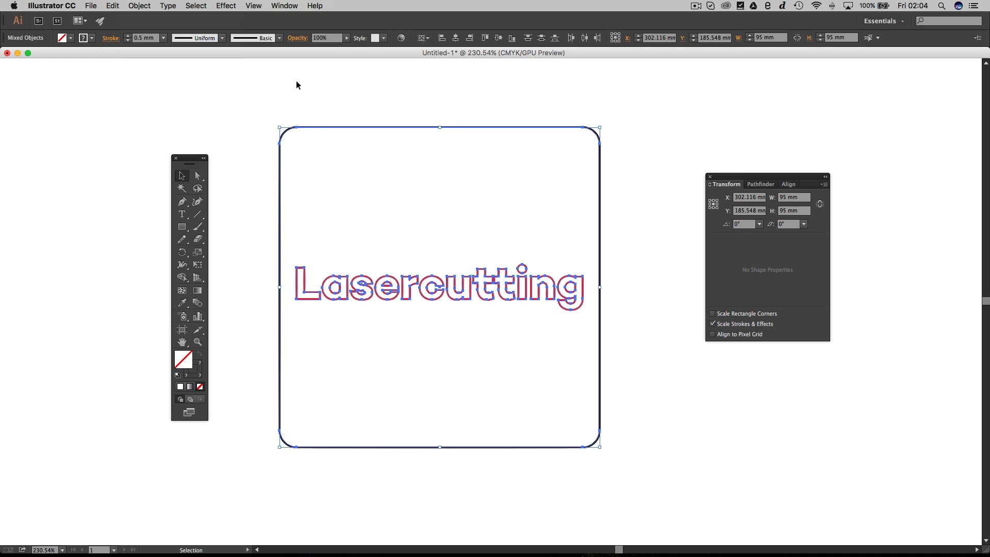
left_click(297, 81)
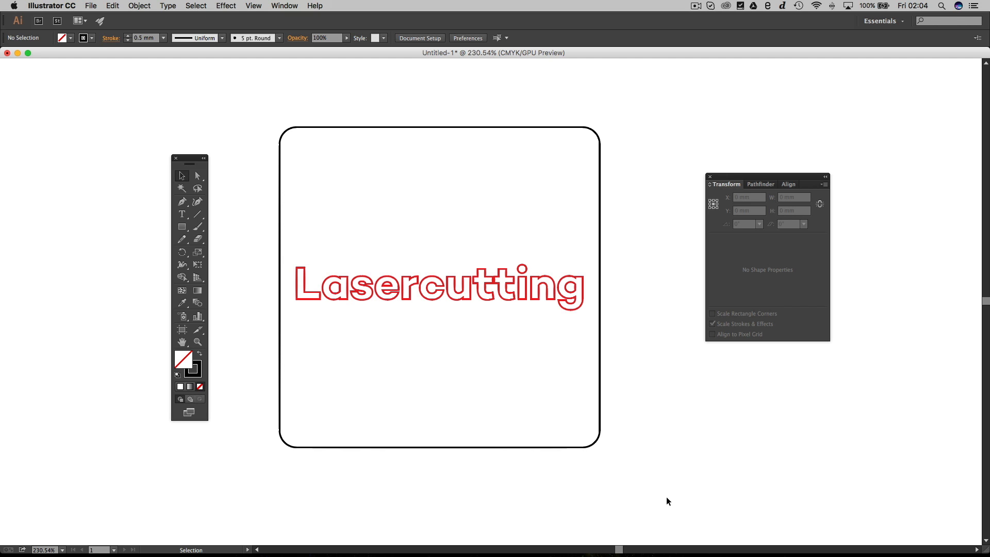
Select all the artwork and export it to the Desktop as an AutoCAD Interchange File (dxf) named COASTER.
left_click_drag(666, 497, 232, 80)
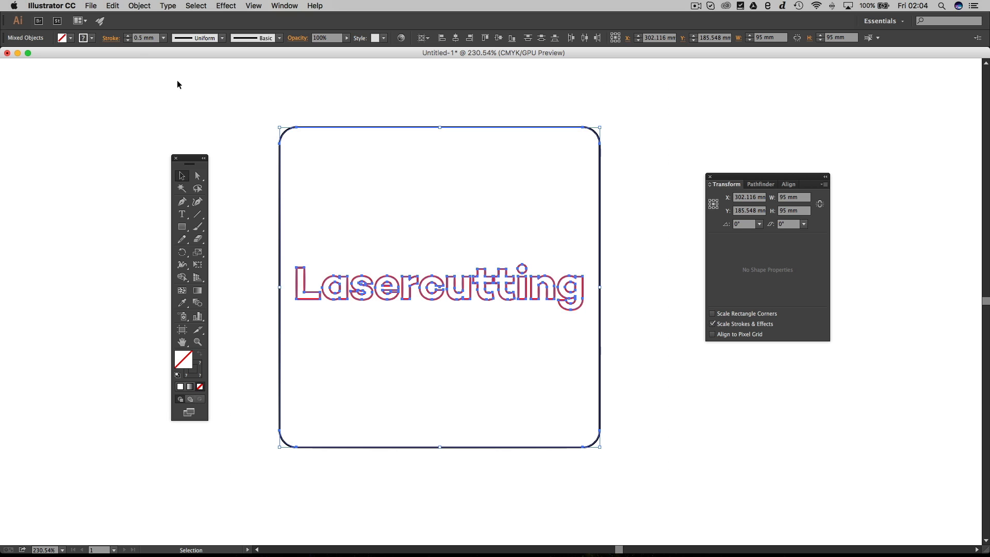
left_click(92, 6)
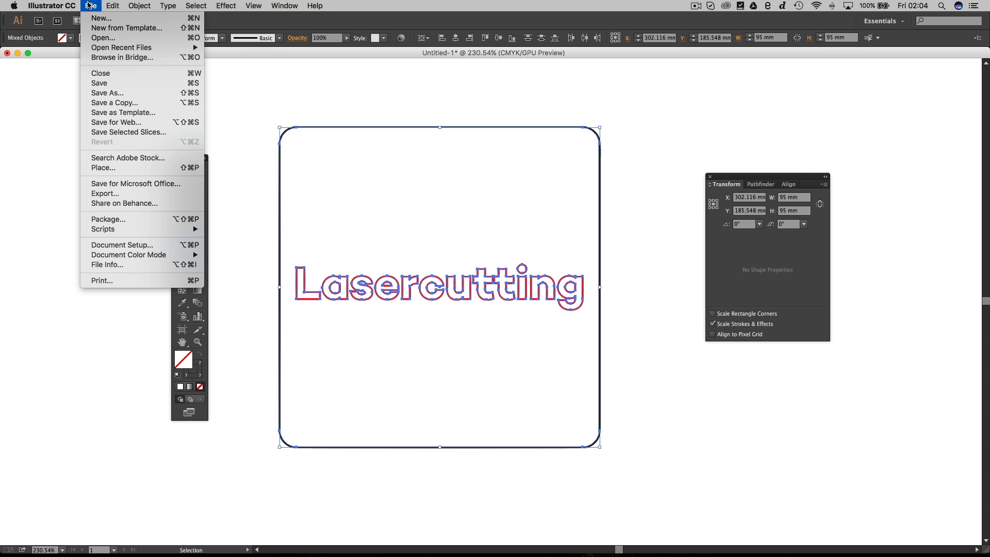
left_click(118, 195)
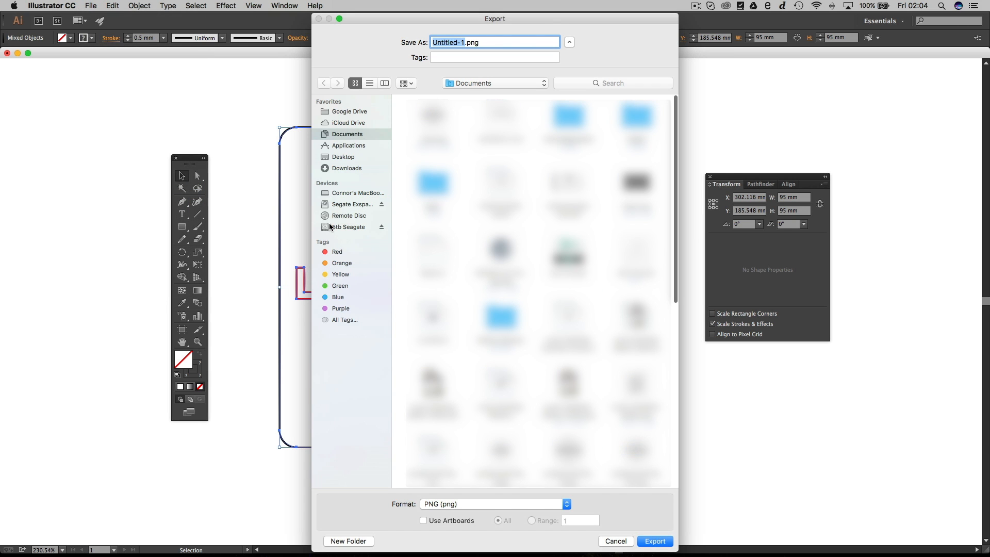
left_click_drag(551, 19, 534, 86)
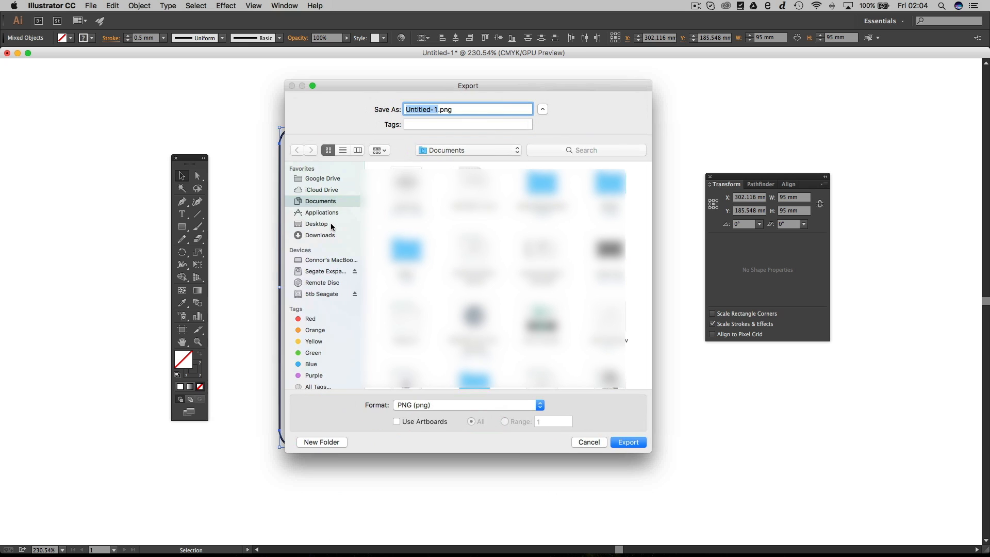
left_click(331, 227)
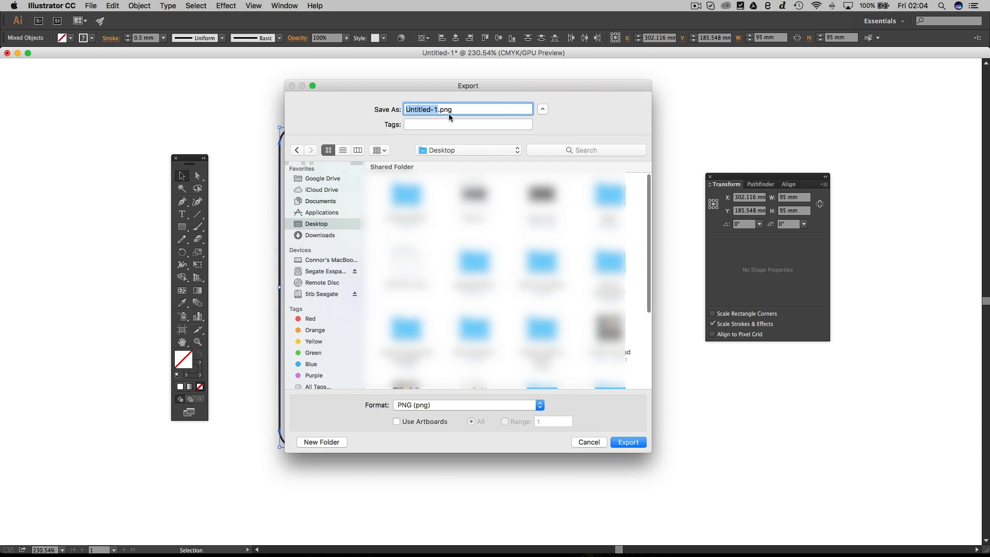
left_click(470, 405)
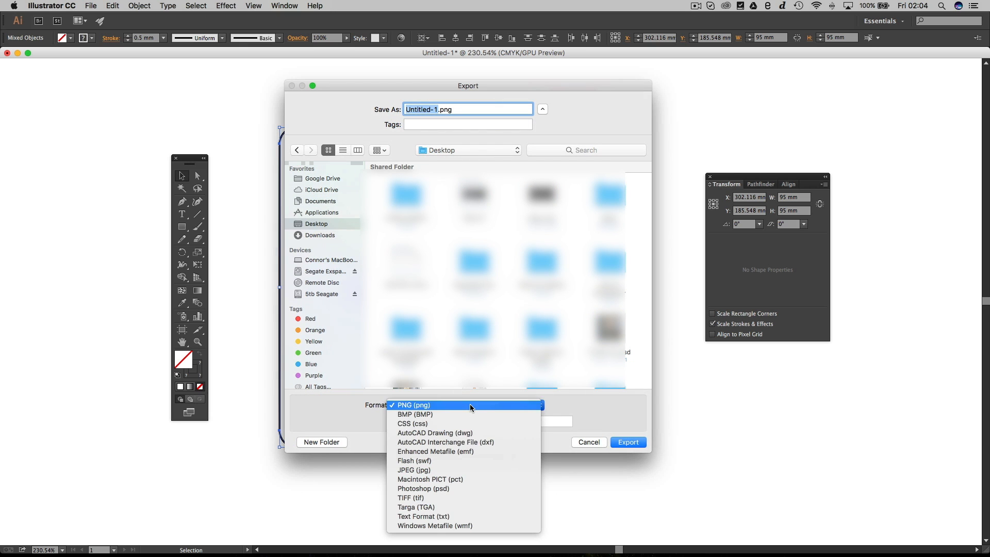
left_click(461, 442)
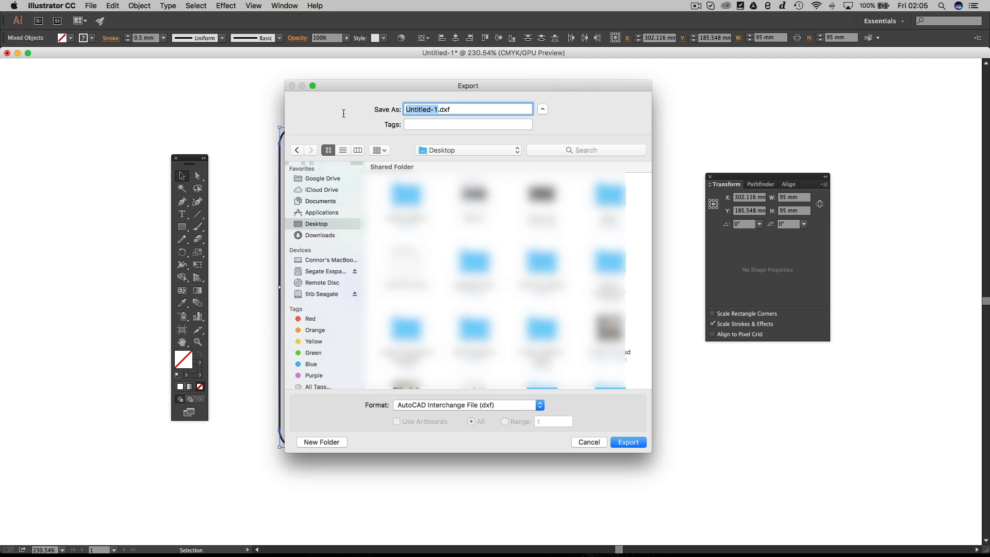
type("COASTER")
left_click(626, 442)
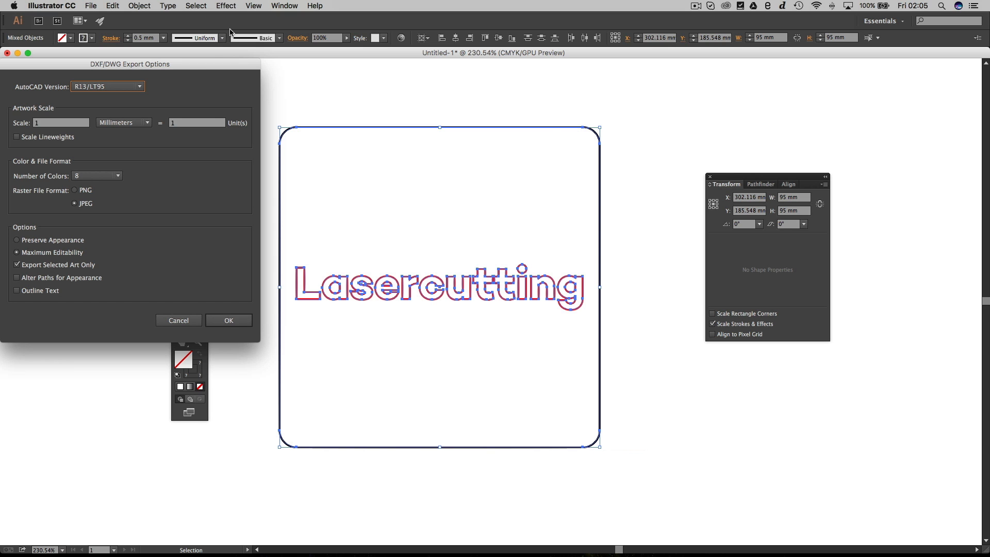
Complete the DXF export with AutoCAD version R13/LT95, a scale of 1 millimeter to 1 unit, Maximum Editability and selected art only.
left_click_drag(191, 68, 502, 153)
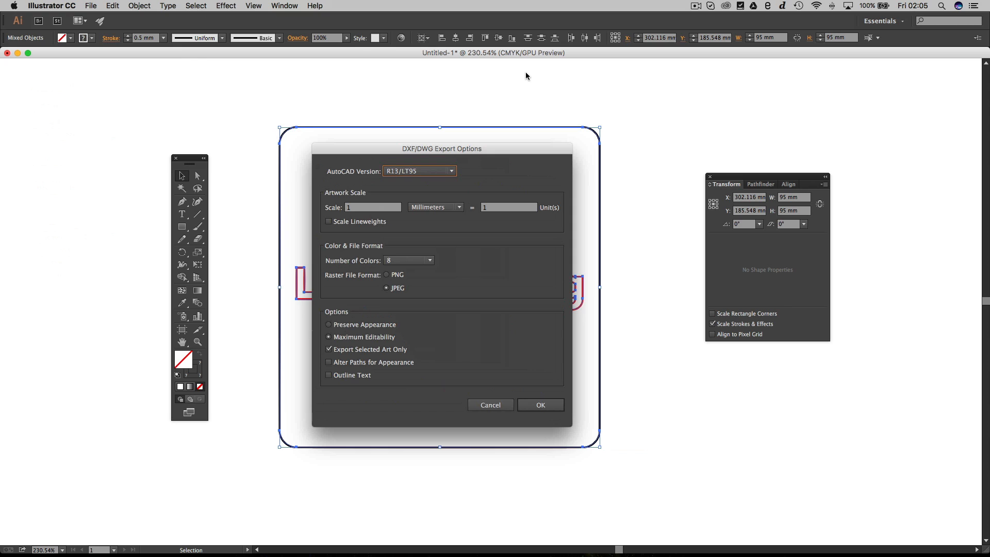
left_click(450, 172)
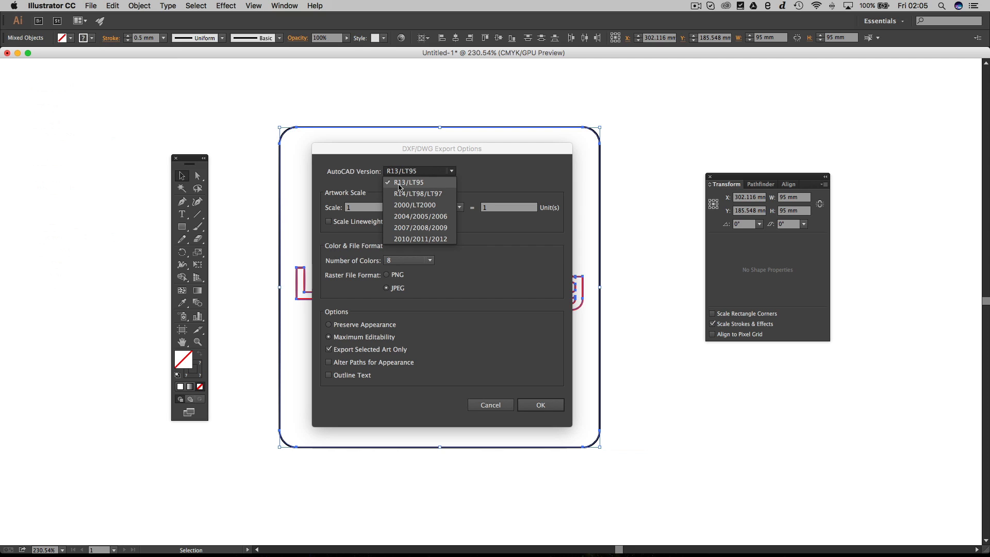
left_click(523, 175)
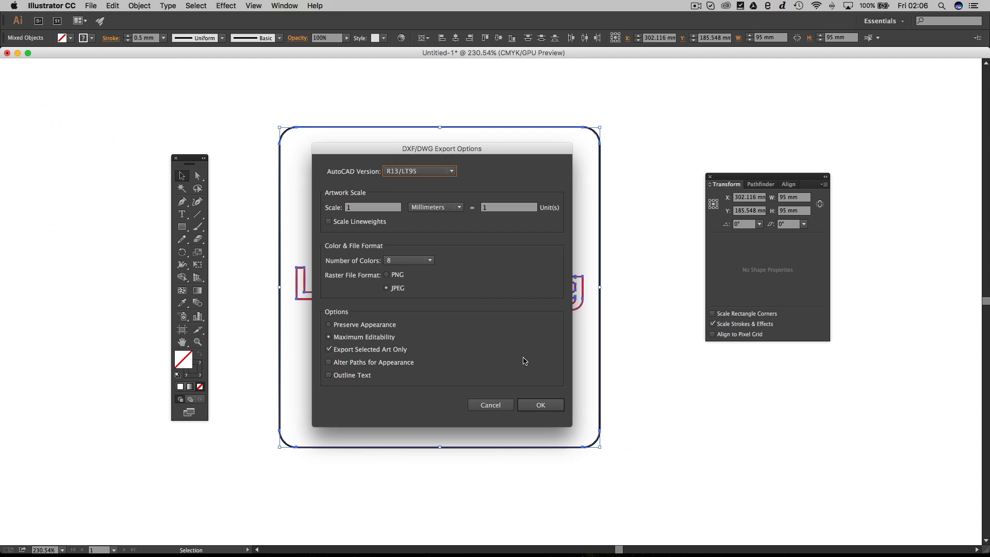
left_click(540, 406)
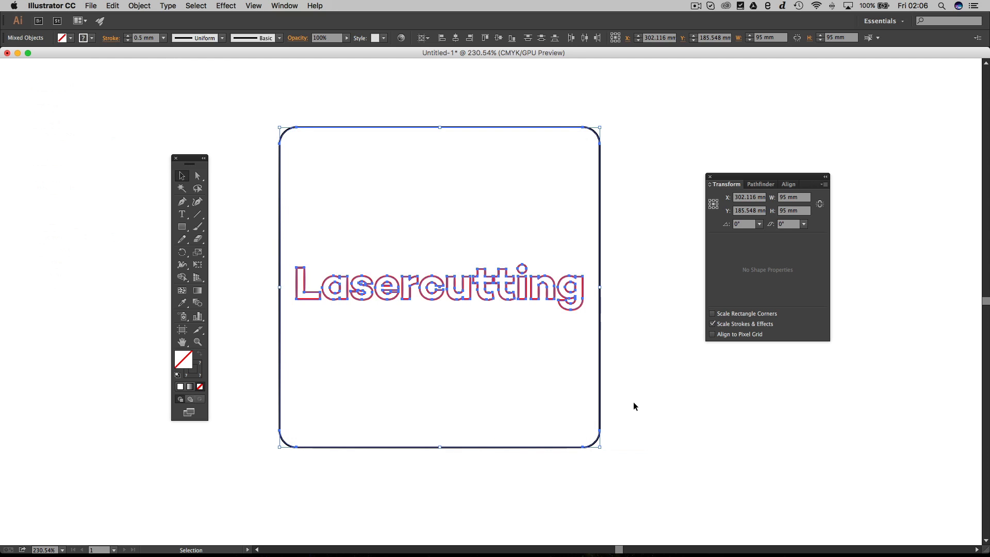